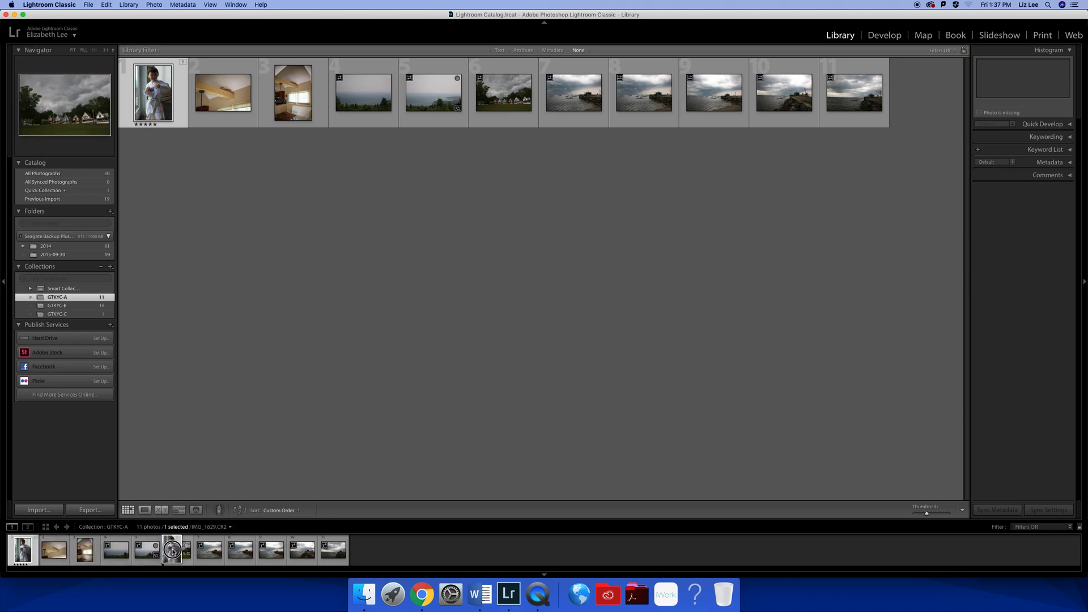
# Step: Move the boy's portrait to the end of the GTKYC-A collection order and back to first place
pyautogui.moveTo(361, 553); pyautogui.dragTo(362, 554)
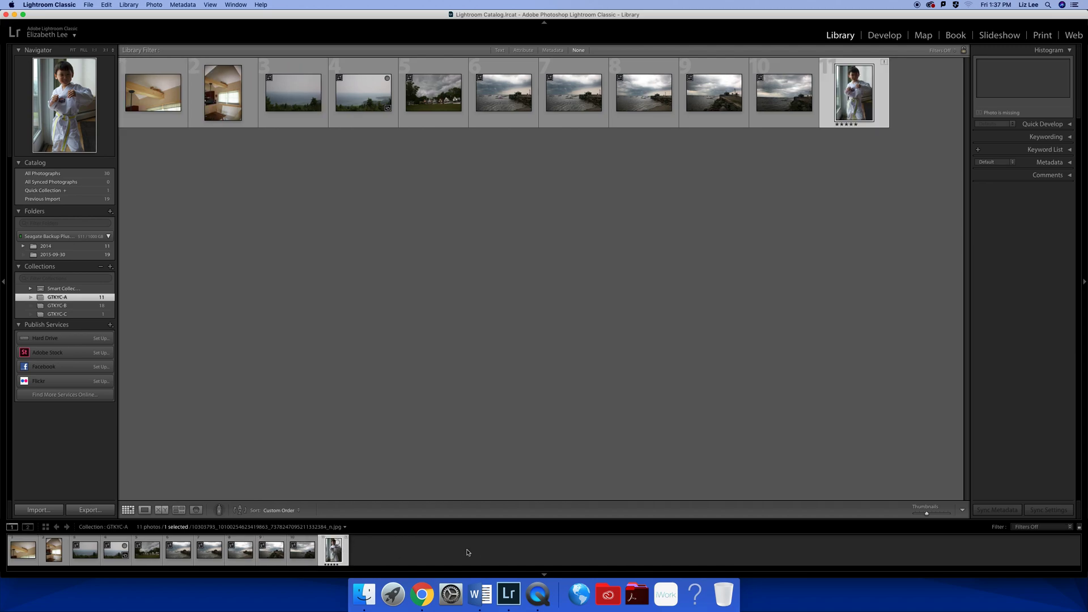
pyautogui.moveTo(346, 553); pyautogui.dragTo(17, 551)
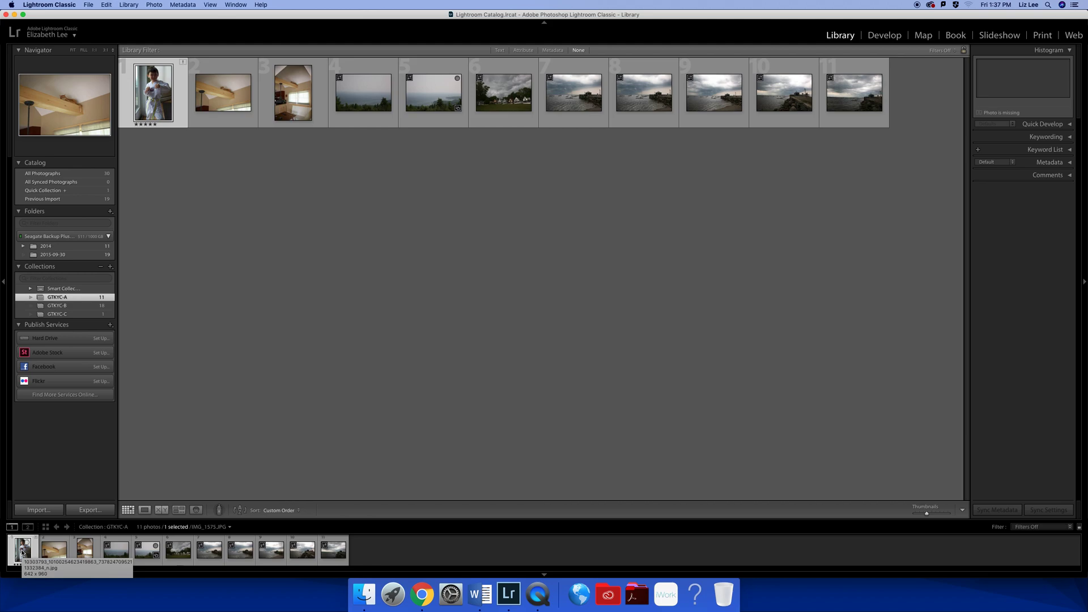
# Step: Show the metadata details and check the Title field of the first and second photos
pyautogui.click(21, 550)
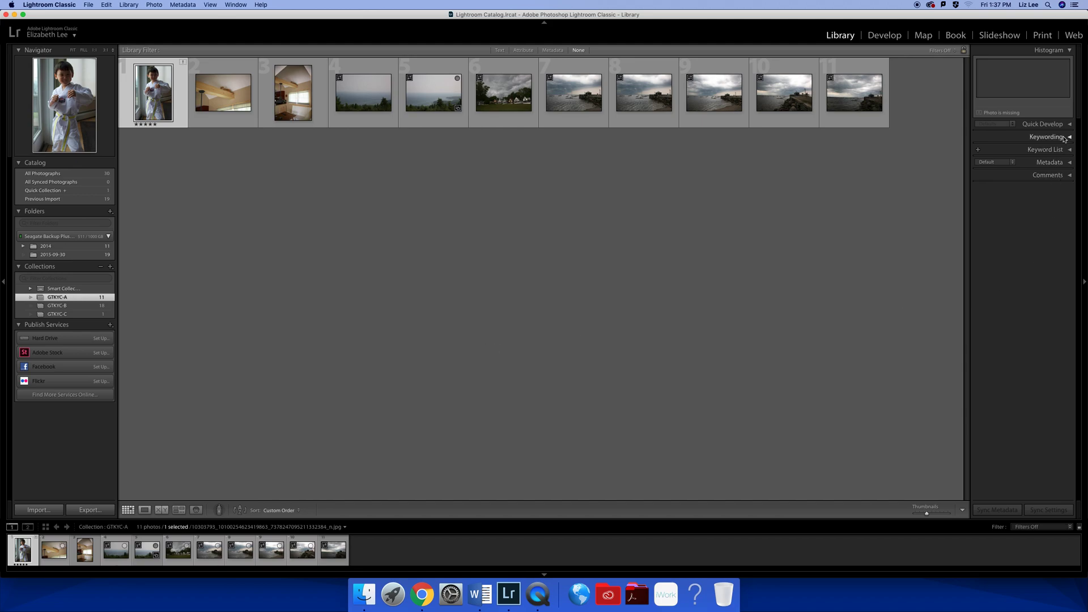
pyautogui.click(1070, 163)
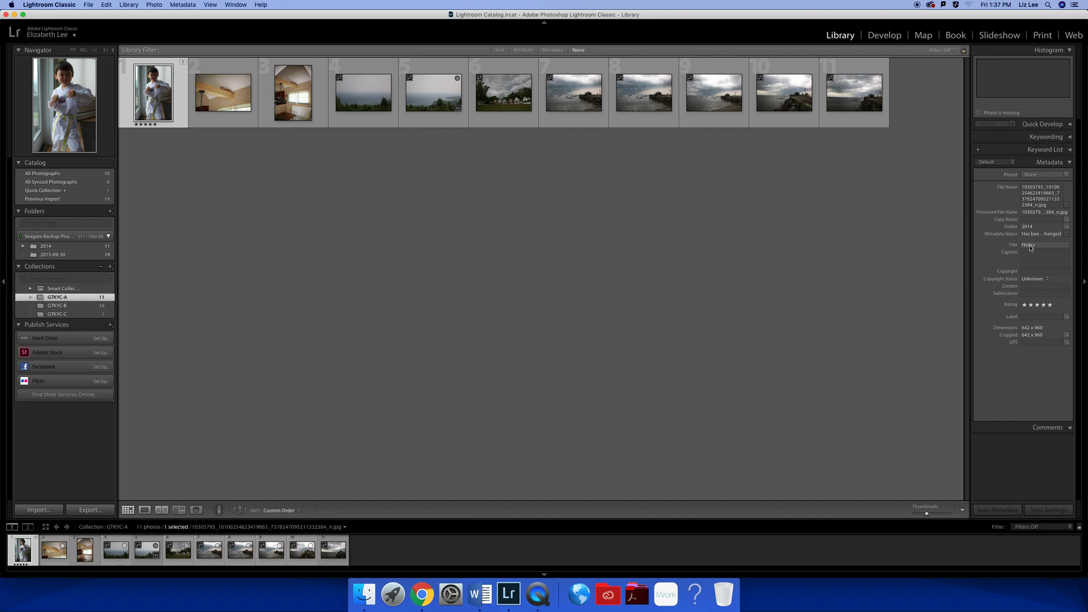
pyautogui.click(249, 110)
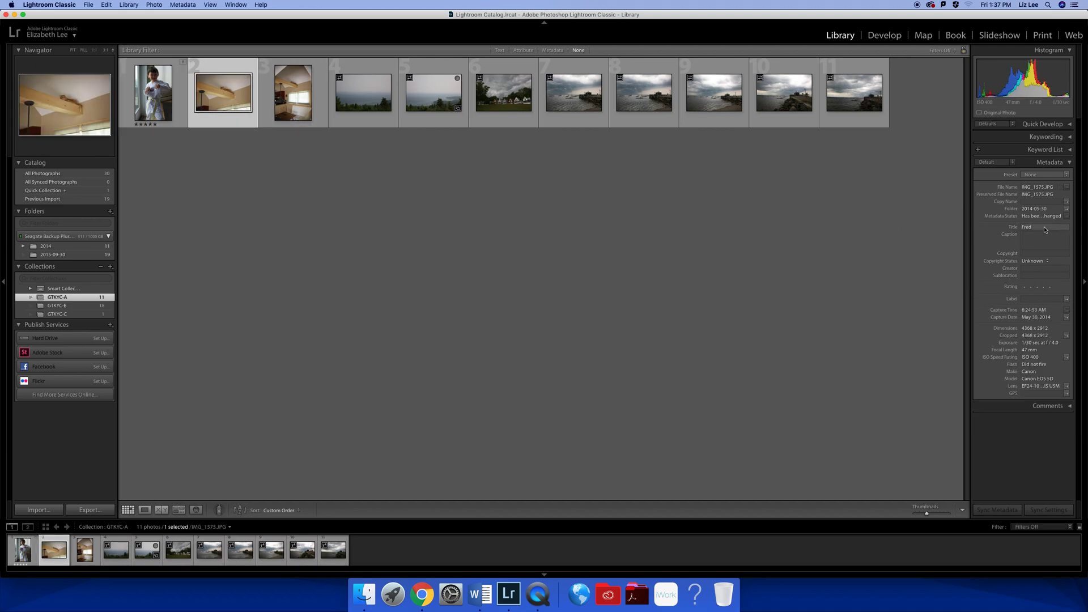
pyautogui.click(1037, 228)
pyautogui.click(1037, 228)
pyautogui.press('Return')
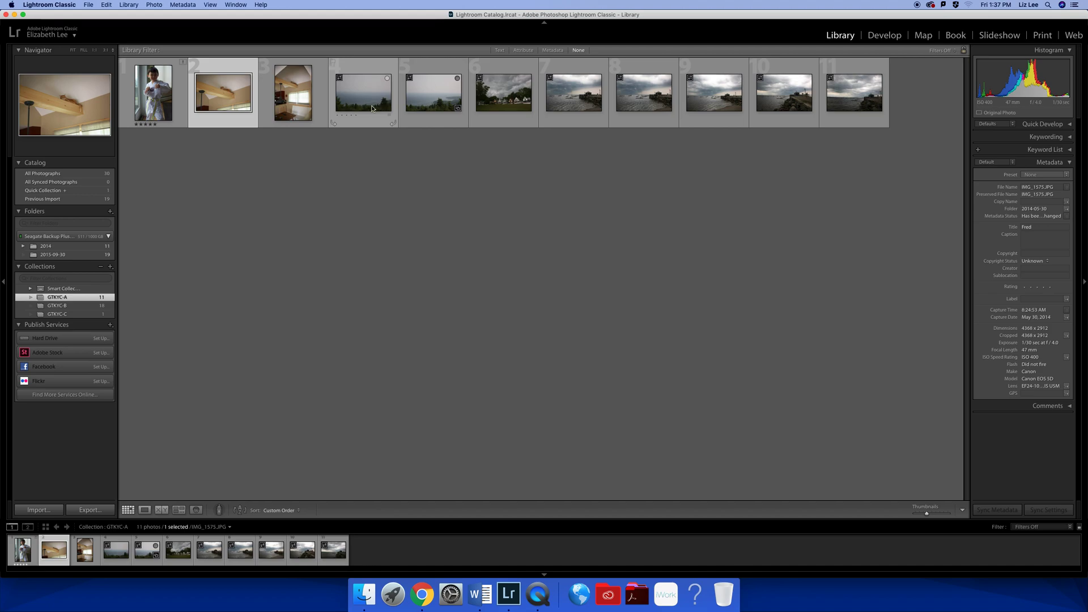
# Step: Give the fourth photo in the collection the title "noon"
pyautogui.click(372, 108)
pyautogui.click(1039, 226)
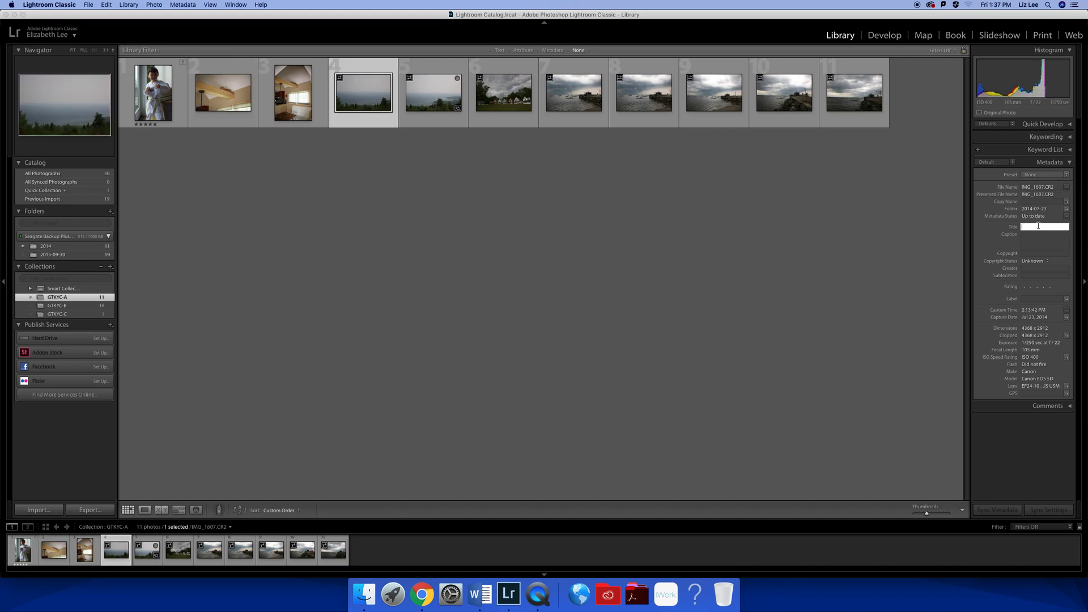
pyautogui.write('noon')
# Step: Select all photos in the collection and lay them out in the Print module with the 4x5 Contact Sheet template
pyautogui.press('super+a')
pyautogui.click(671, 125)
pyautogui.press('super+a')
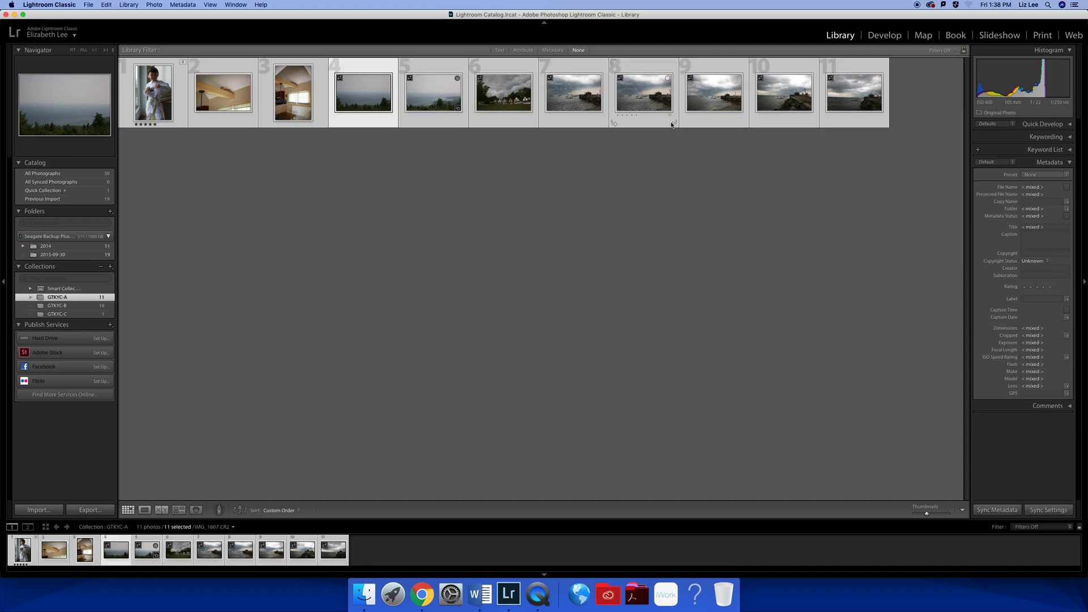
pyautogui.click(1044, 36)
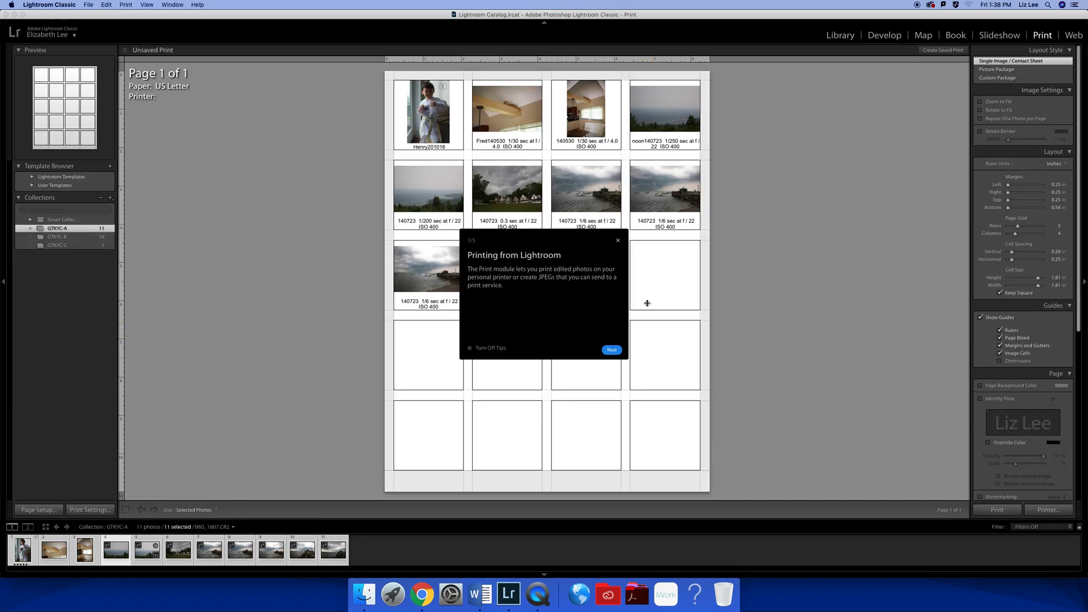
pyautogui.click(618, 242)
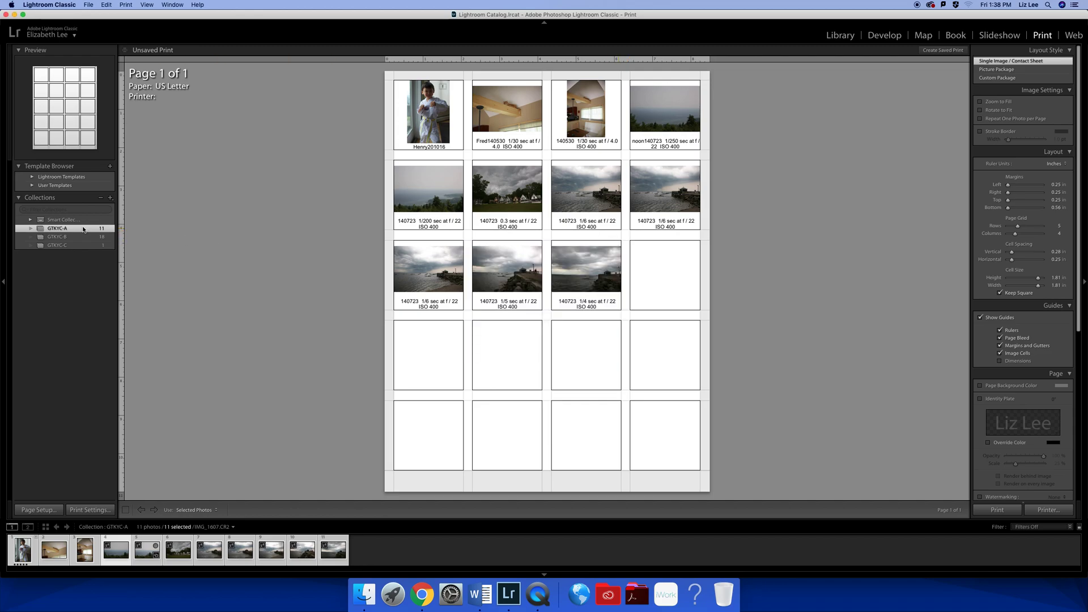
pyautogui.click(33, 177)
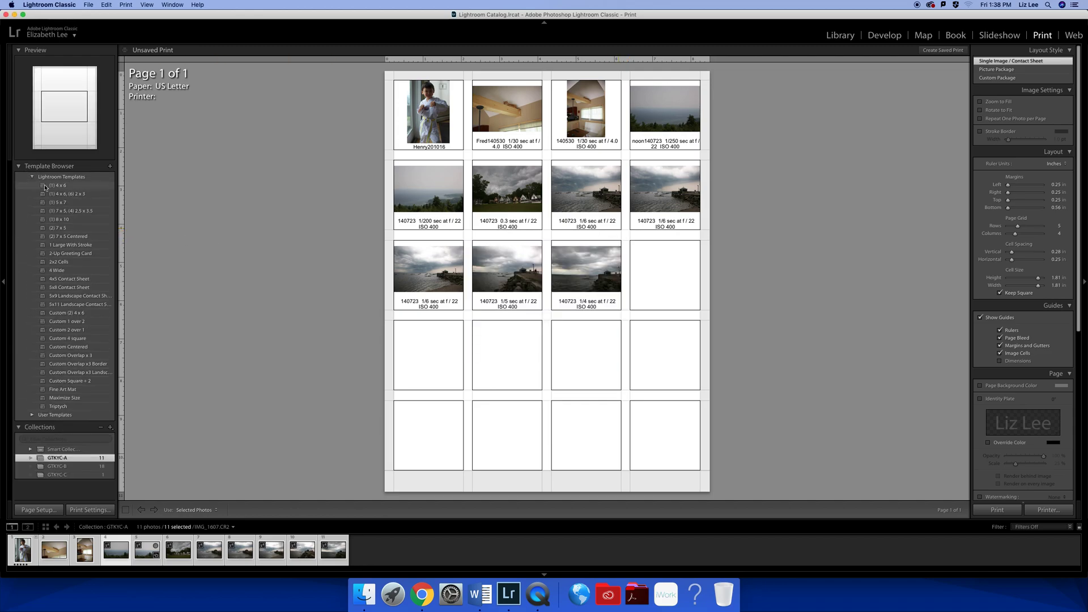
pyautogui.click(67, 279)
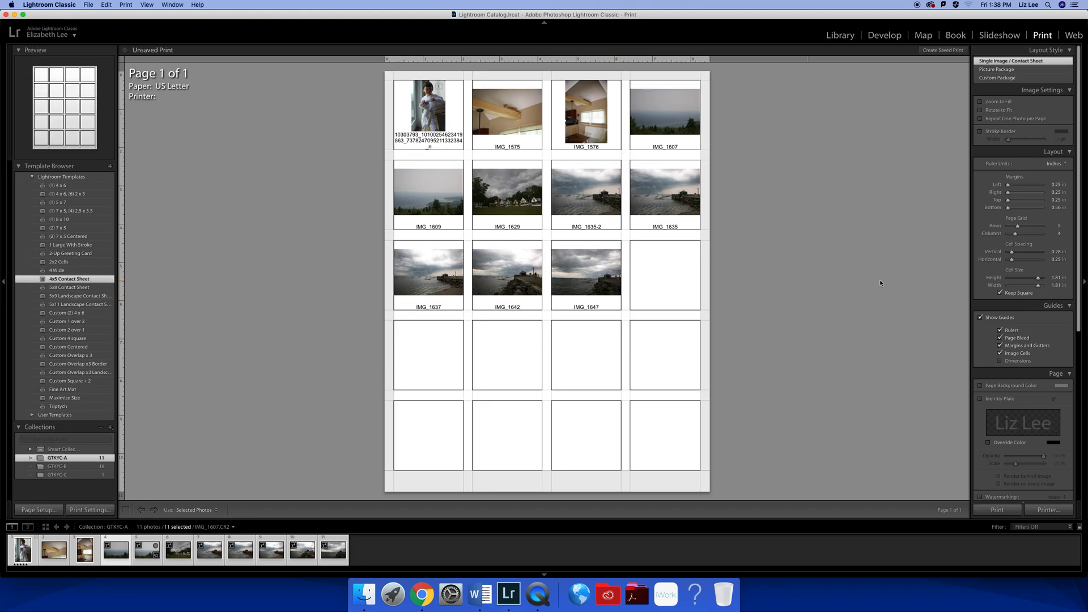
# Step: Edit the Photo Info text template for the contact sheet and remove its Filename token
pyautogui.moveTo(1077, 306); pyautogui.dragTo(1080, 477)
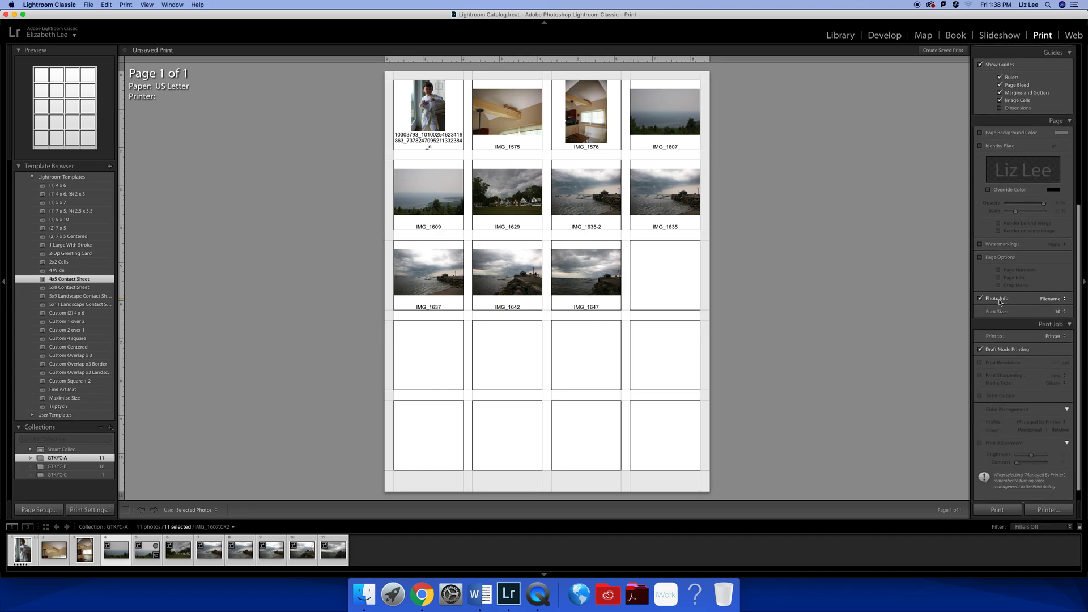
pyautogui.click(1056, 304)
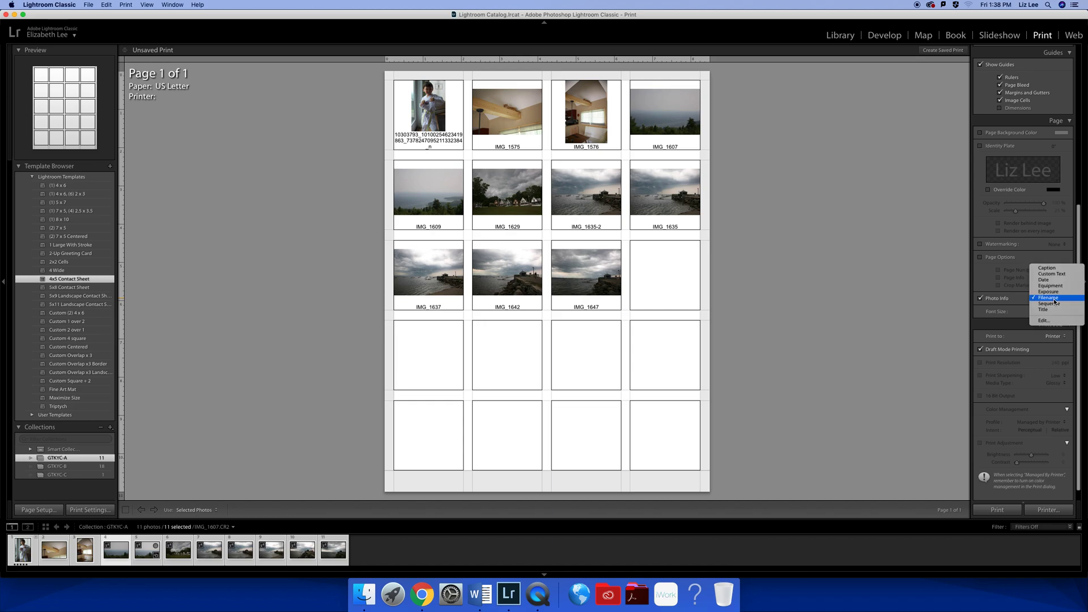
pyautogui.click(1053, 322)
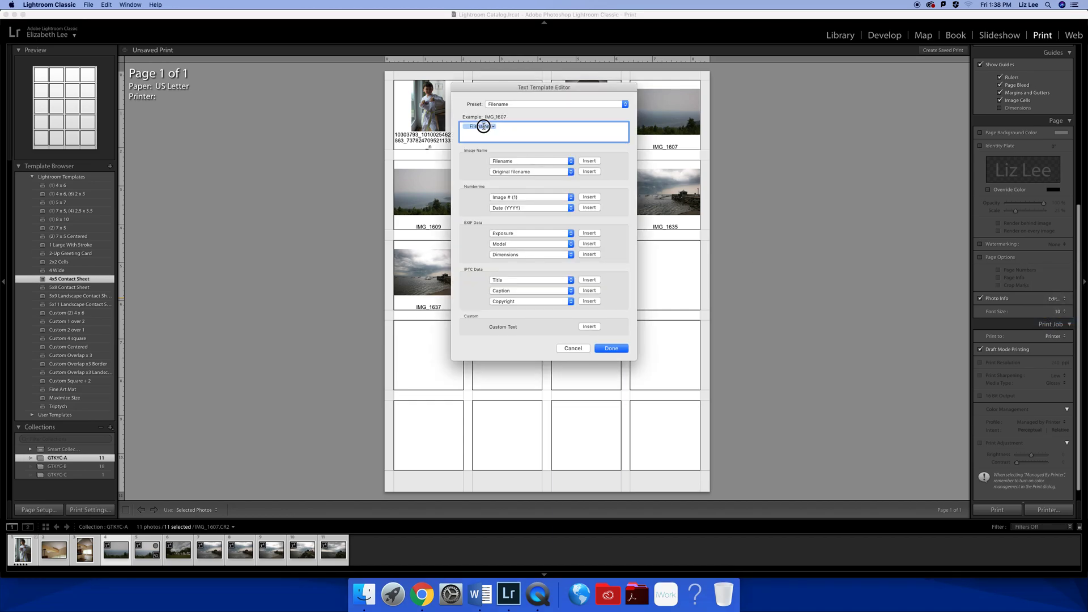
pyautogui.click(487, 129)
pyautogui.press('BackSpace')
pyautogui.click(555, 162)
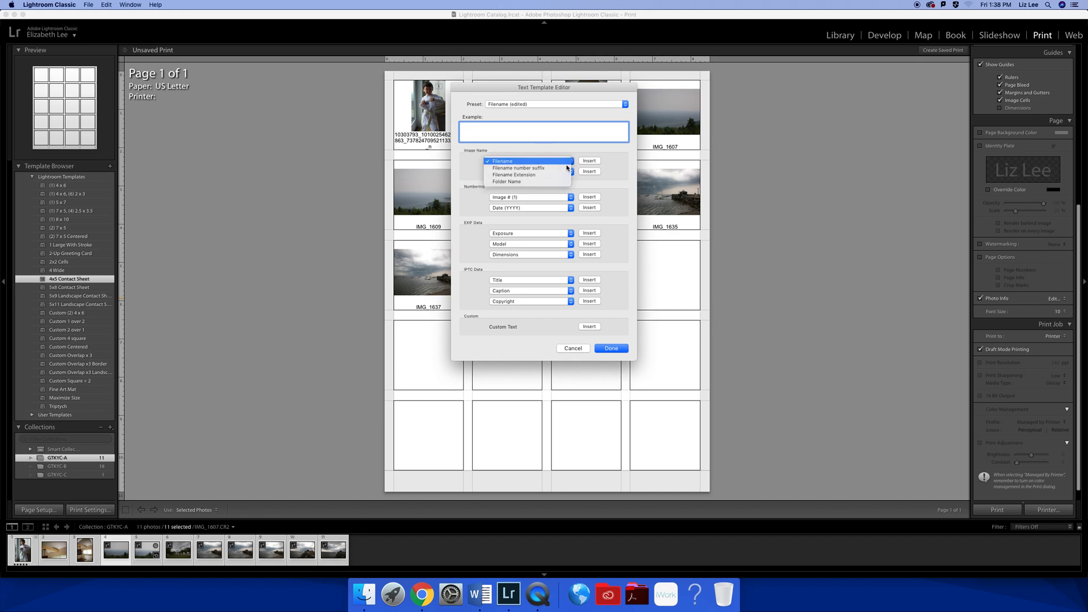
pyautogui.click(567, 165)
pyautogui.click(566, 199)
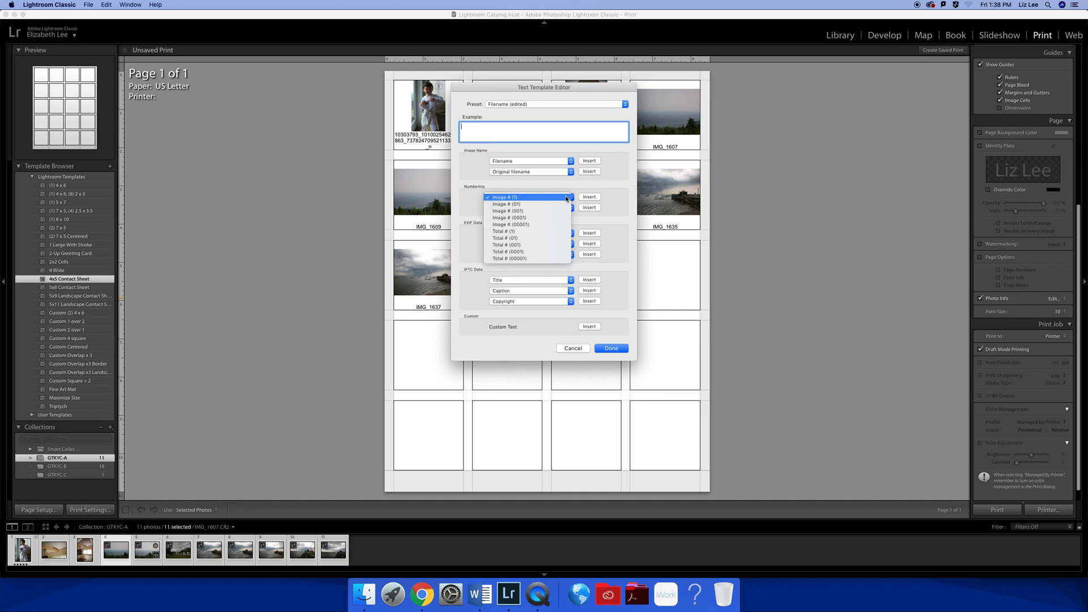
pyautogui.click(566, 199)
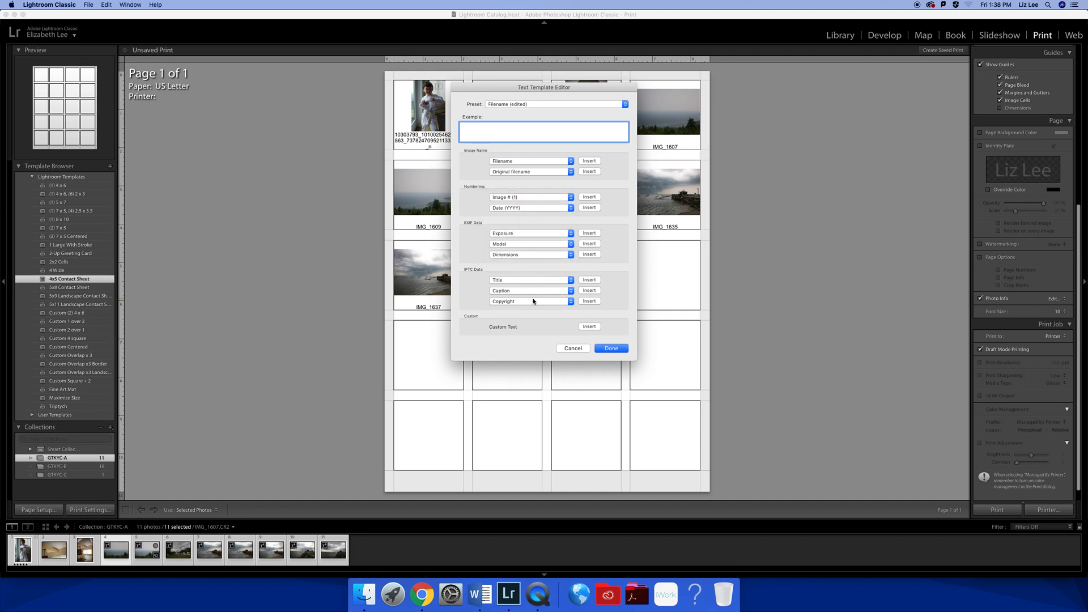
# Step: Insert the Title token followed by the Date (YYMMDD) token into the photo info text template
pyautogui.click(588, 280)
pyautogui.click(569, 208)
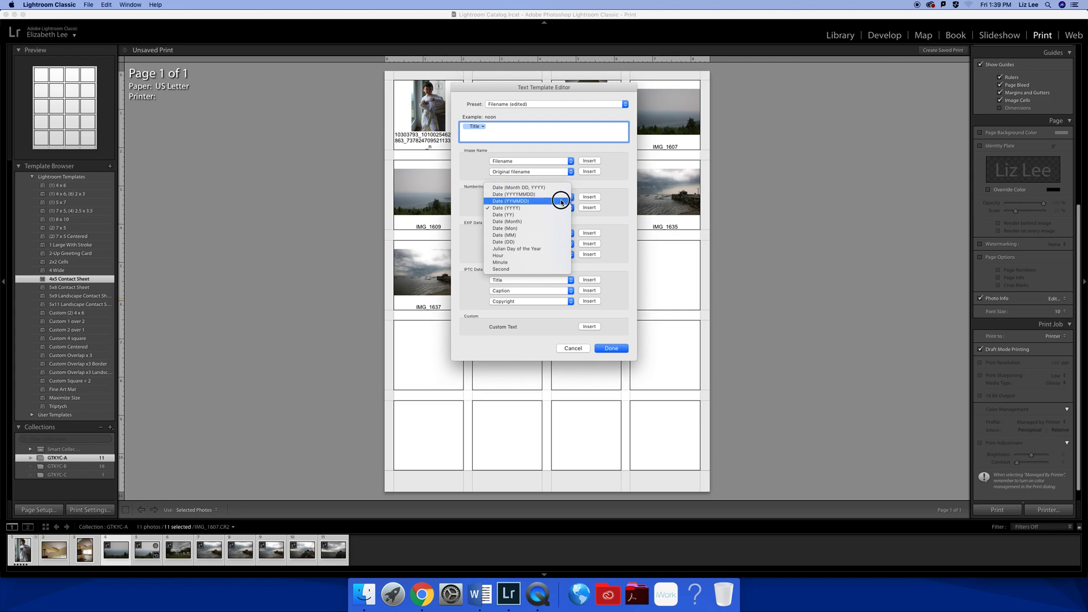
pyautogui.click(562, 201)
pyautogui.click(586, 208)
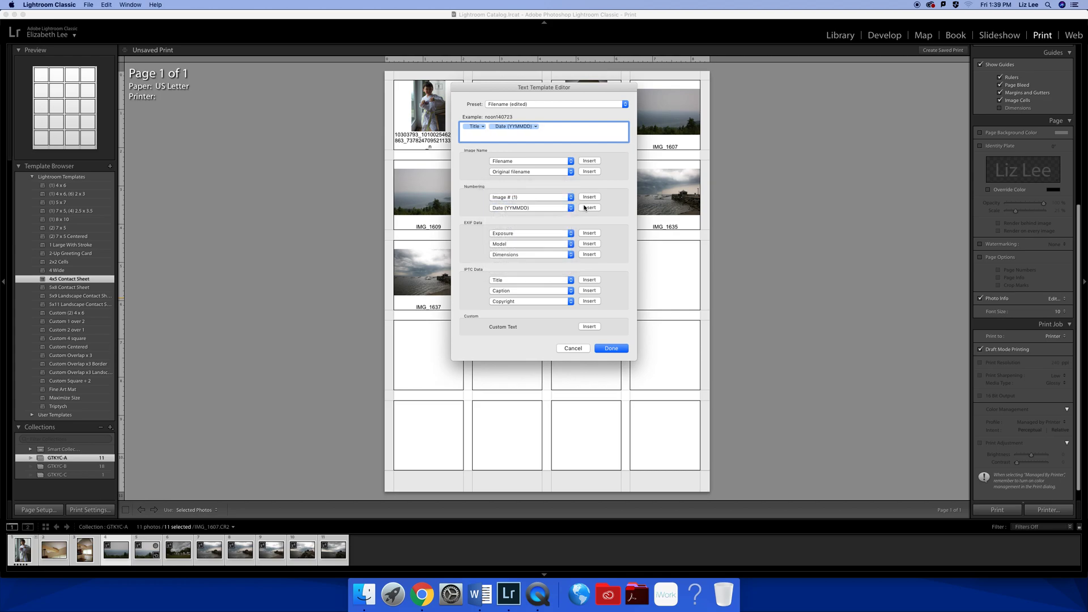
# Step: Add the Exposure and ISO Speed Rating tokens to the photo info text and apply the template to the contact sheet
pyautogui.click(550, 233)
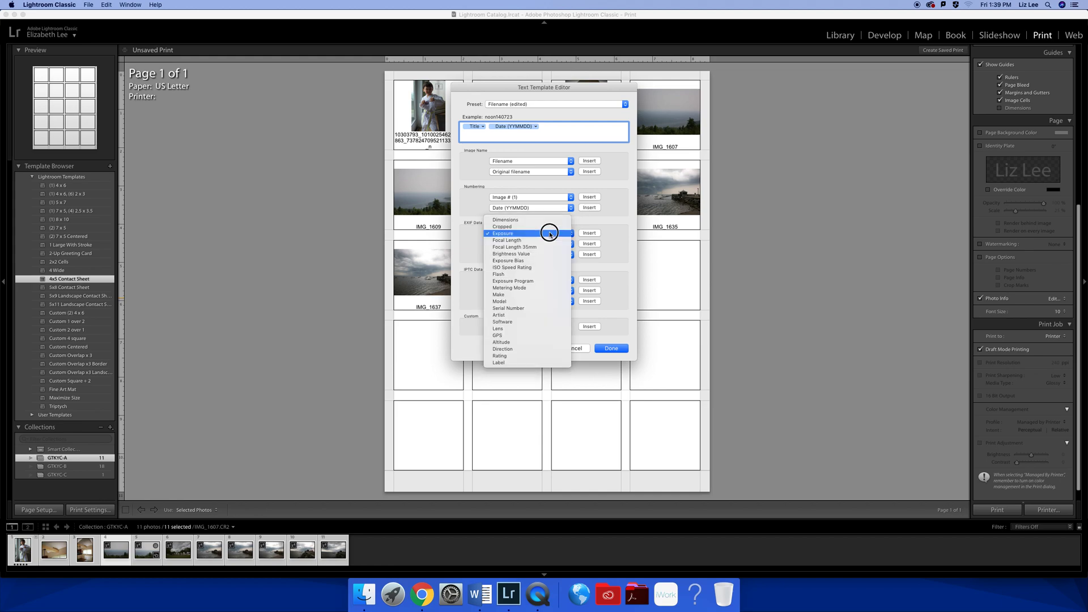
pyautogui.click(550, 233)
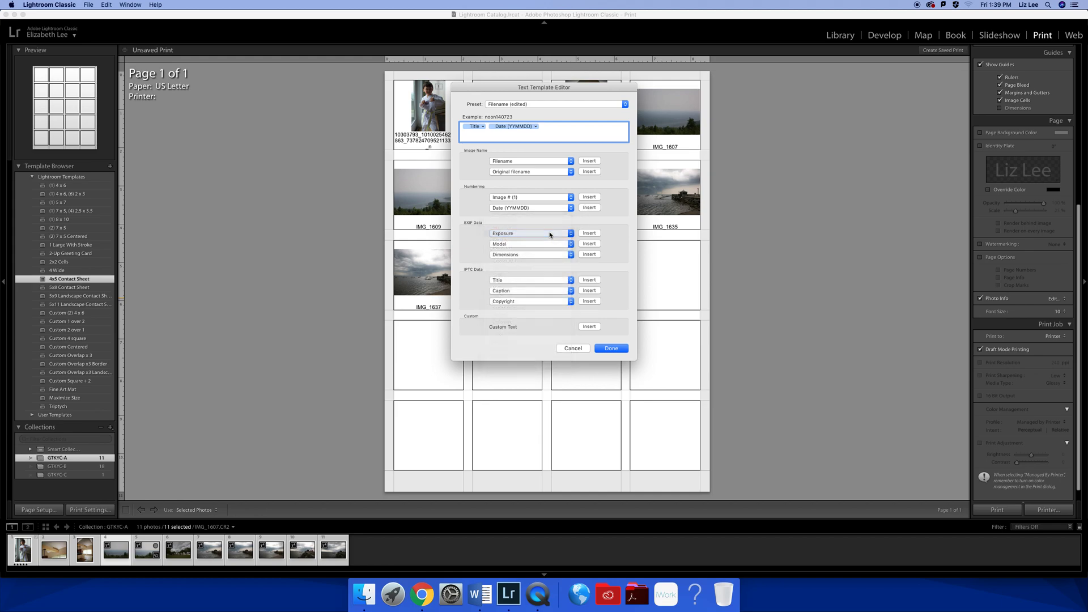
pyautogui.click(590, 233)
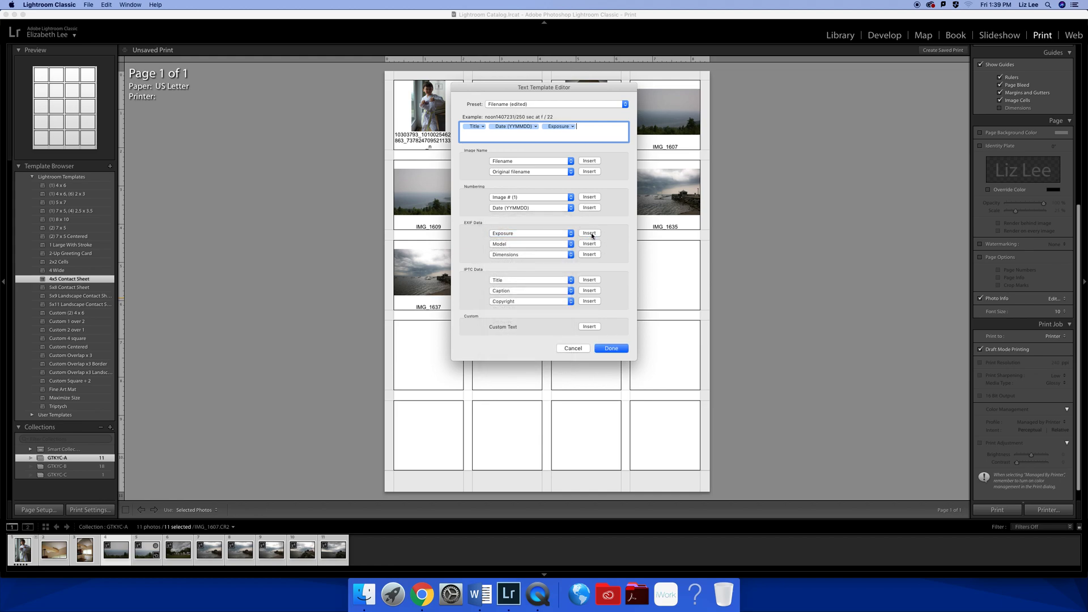
pyautogui.click(554, 234)
pyautogui.click(553, 262)
pyautogui.click(489, 129)
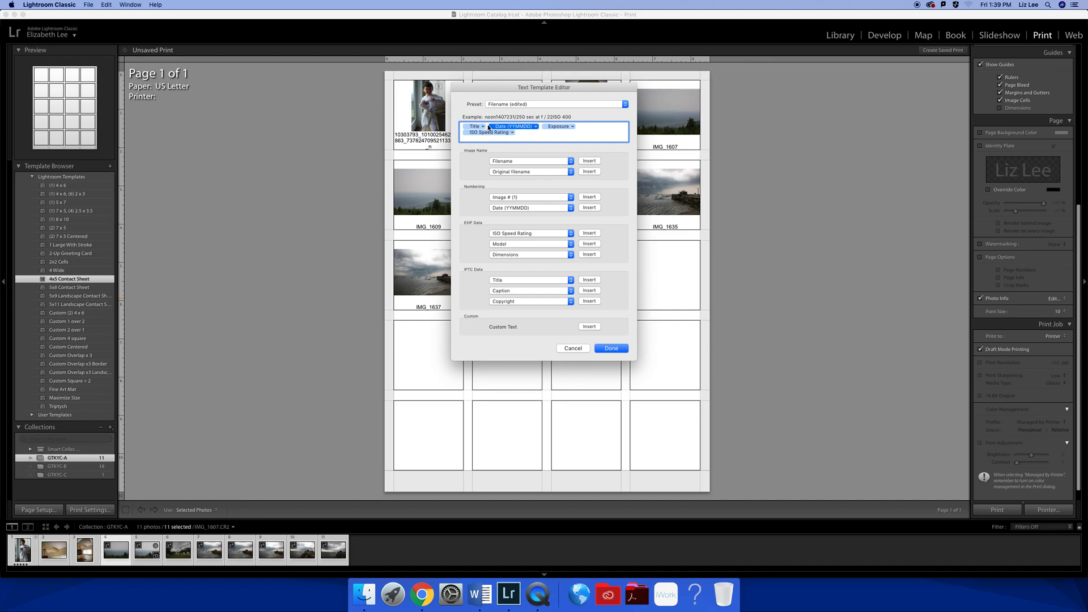
pyautogui.click(488, 126)
pyautogui.click(612, 349)
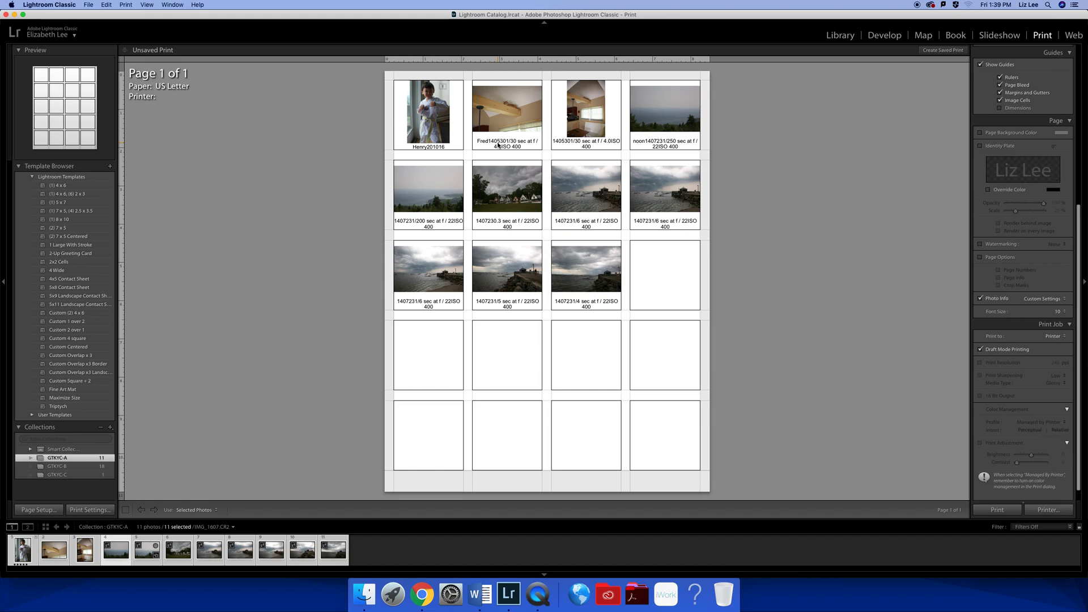
# Step: Print the contact sheet on the HP_Color_LaserJet_PCL printer, continuing without the photo whose source file is missing
pyautogui.click(1041, 512)
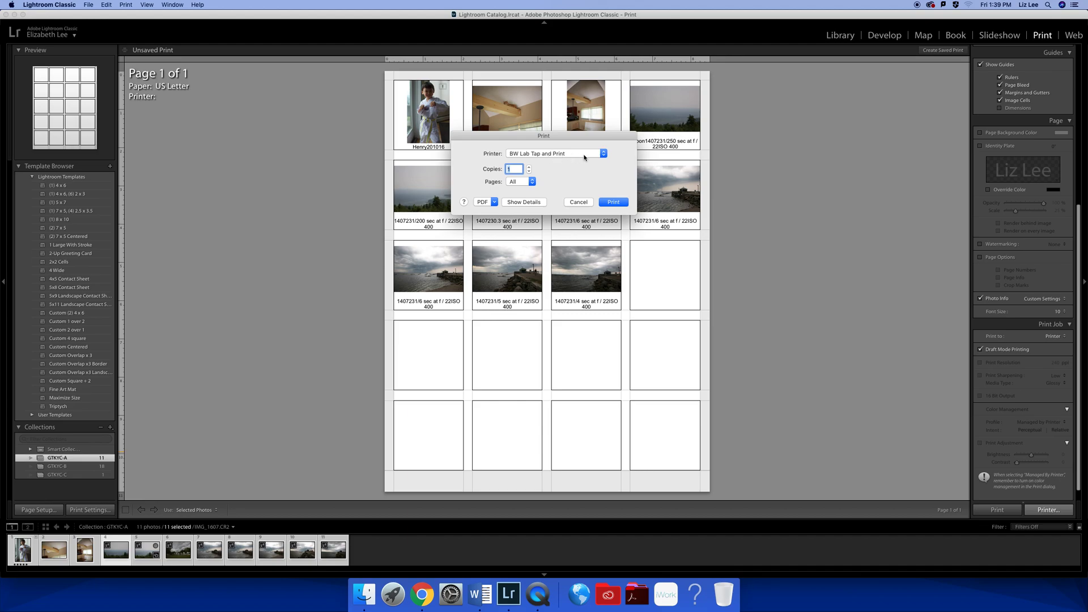
pyautogui.click(603, 154)
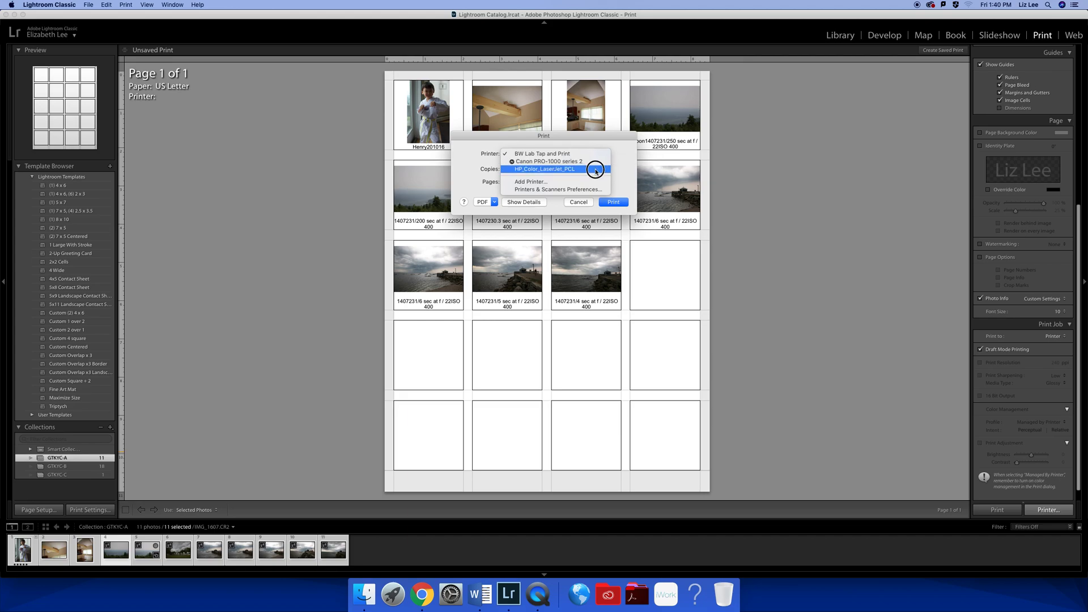
pyautogui.click(596, 170)
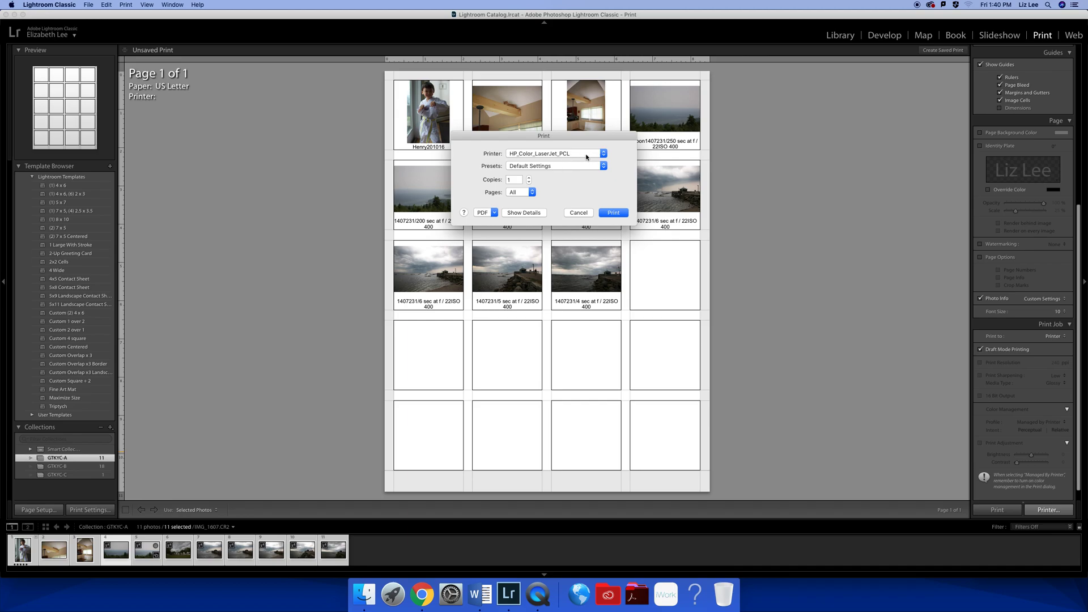
pyautogui.click(612, 213)
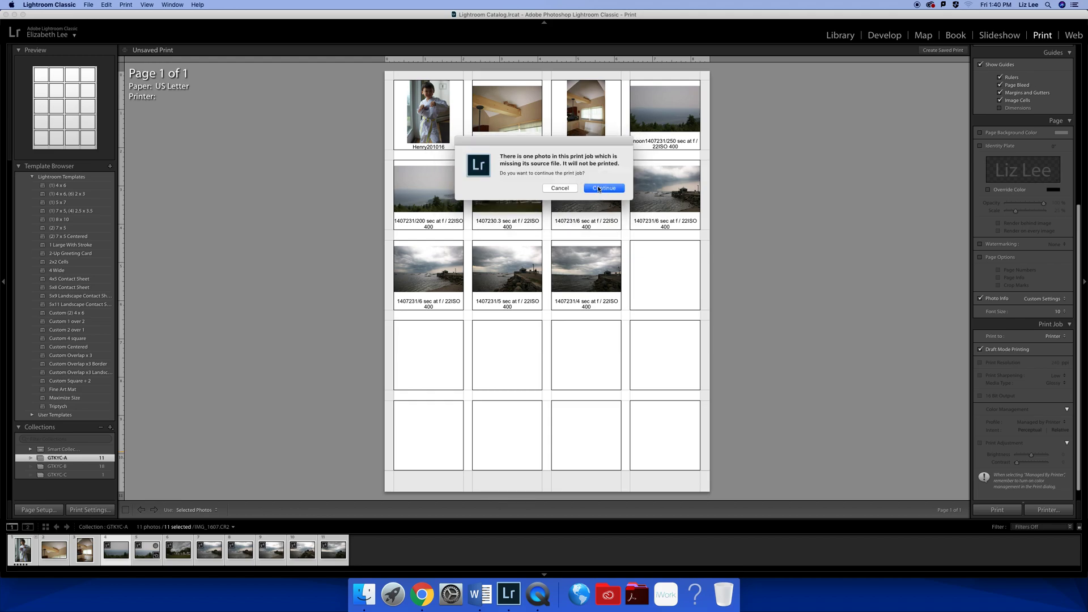
pyautogui.click(599, 189)
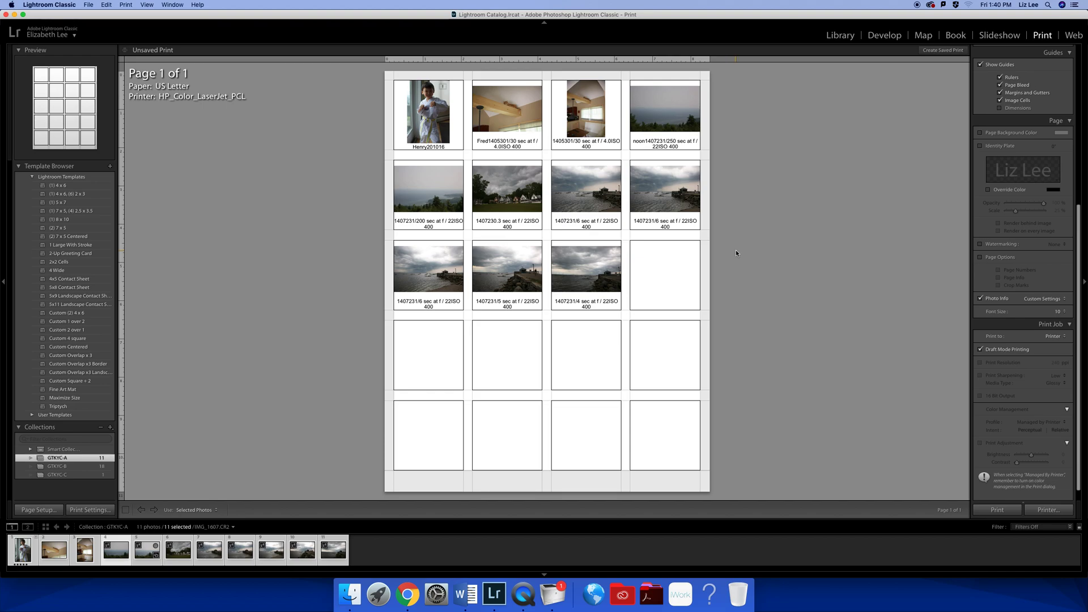
# Step: Switch to QuickTime Player, stop the screen recording and name the file 255ContactSheet for saving in Documents
pyautogui.rightClick(523, 594)
pyautogui.click(527, 562)
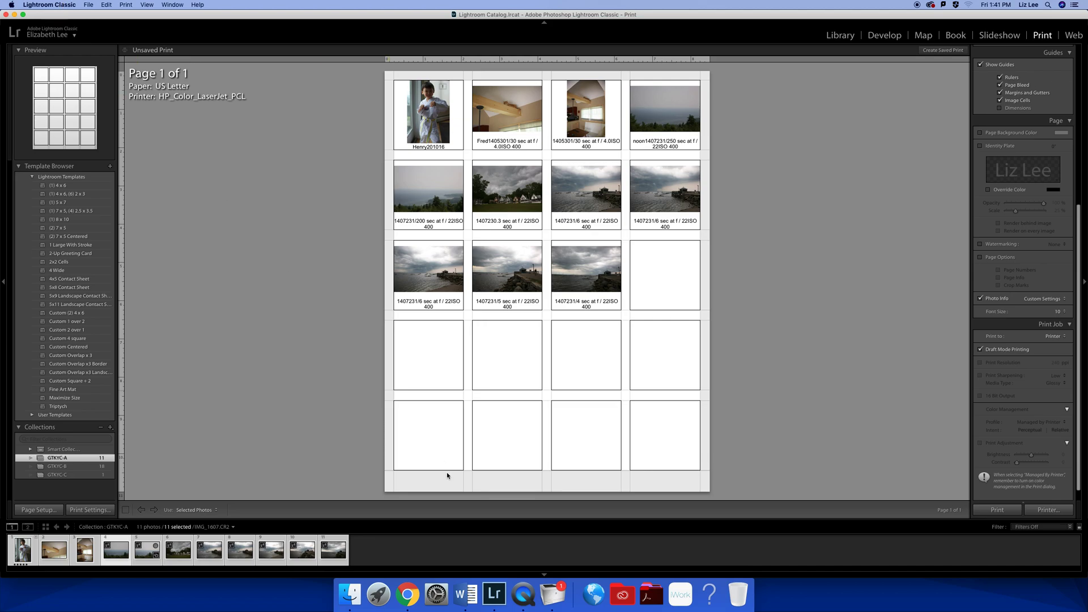
pyautogui.click(526, 594)
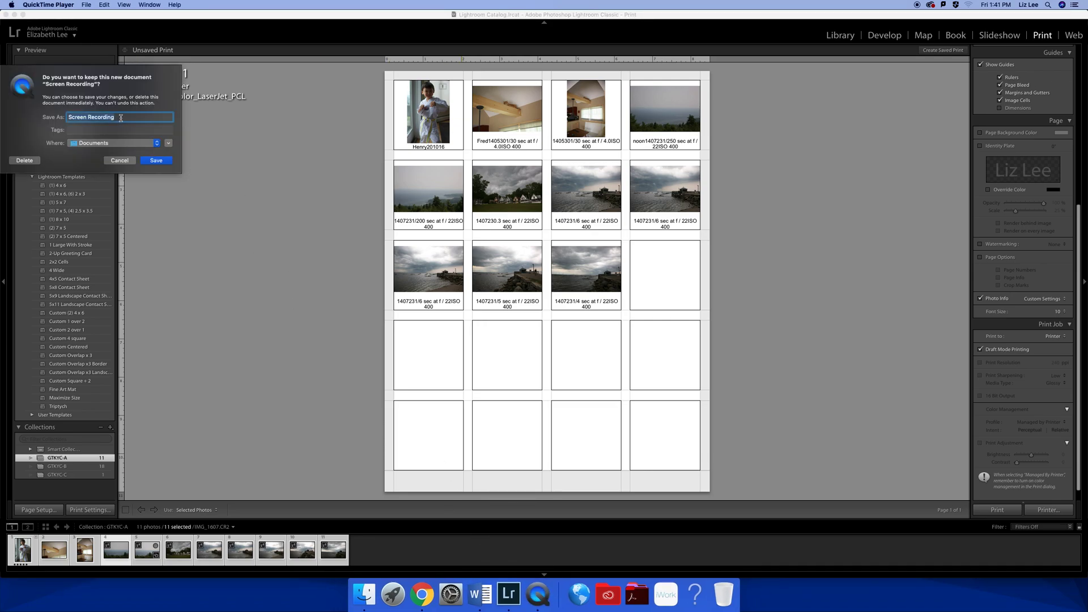
pyautogui.write('255ContactSheet')
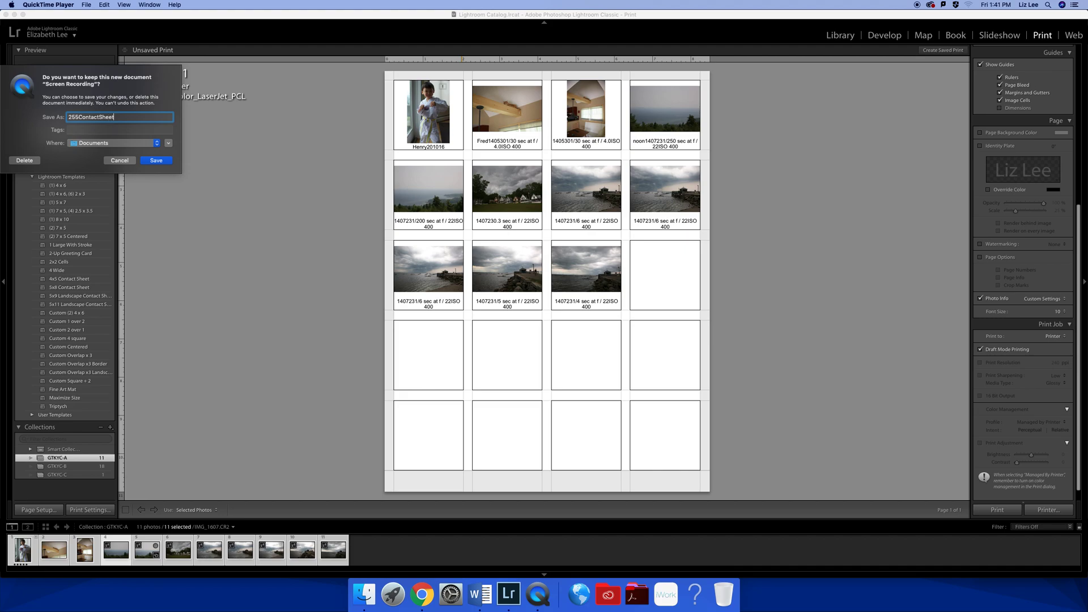